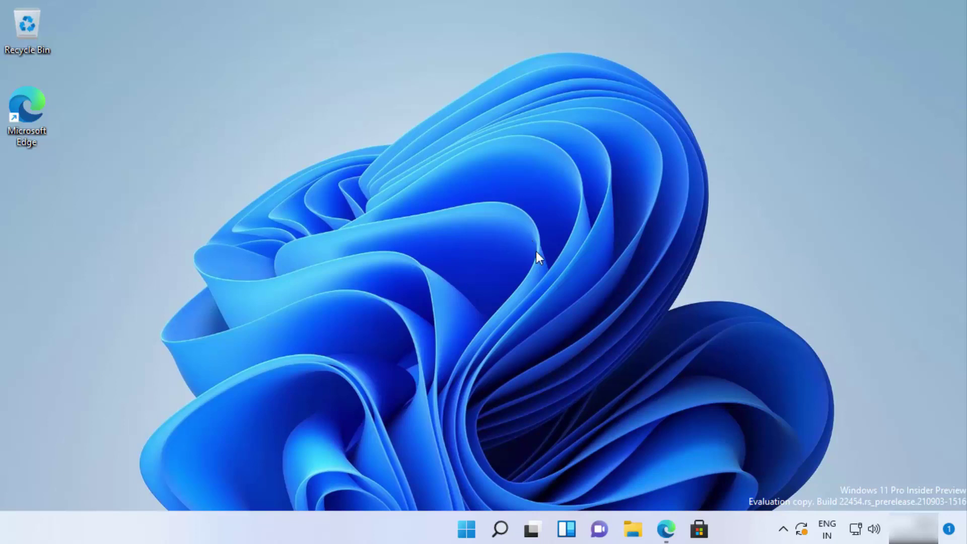
- Restore Edge and scroll the 'google chrome english download' results to the official Google Chrome link
{"action": "mouse_move", "coordinate": [669, 535]}
{"action": "left_click", "coordinate": [664, 527]}
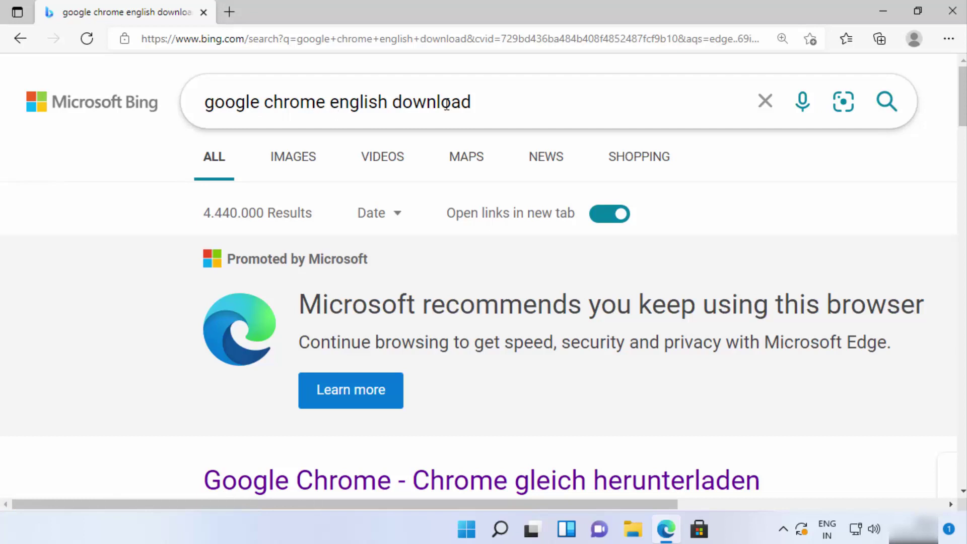
{"action": "double_click", "coordinate": [361, 105]}
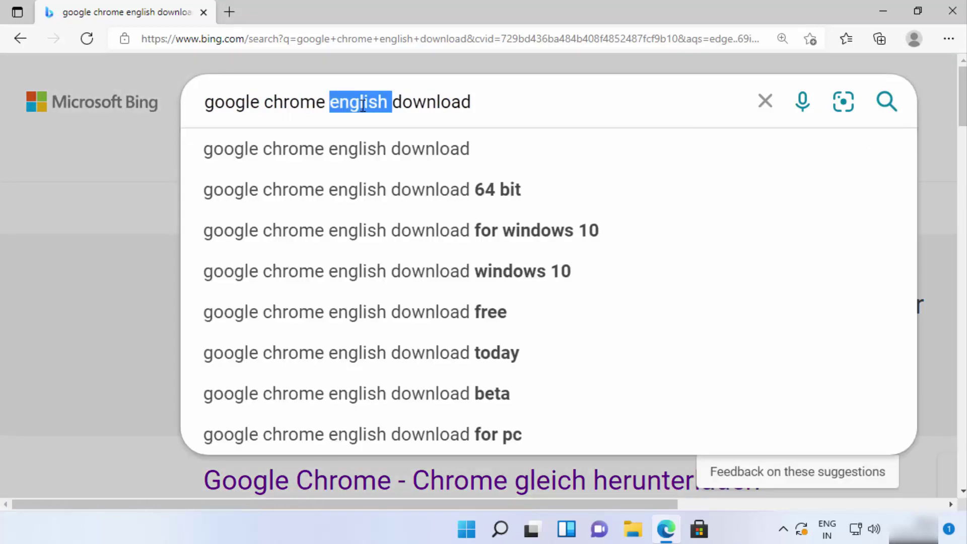
{"action": "left_click", "coordinate": [500, 106]}
{"action": "left_click", "coordinate": [81, 232]}
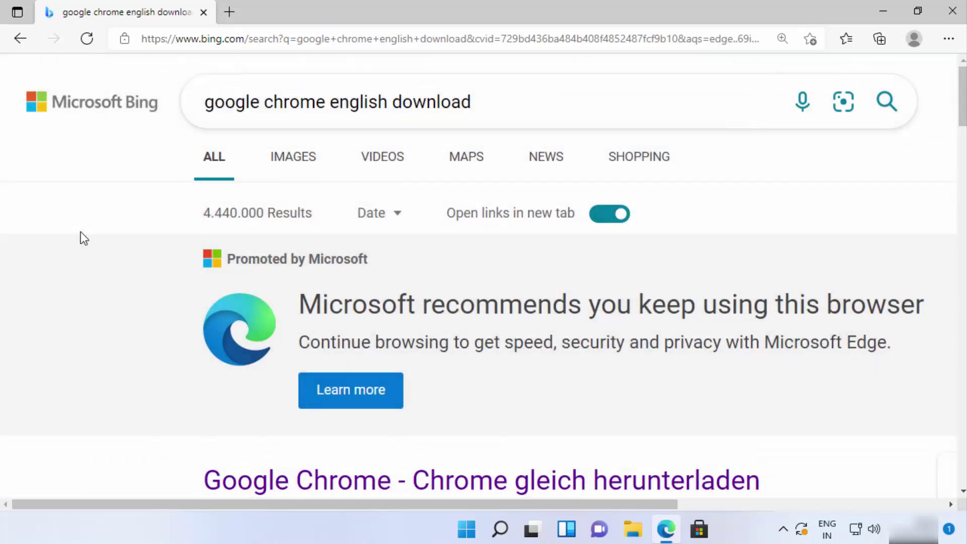
{"action": "scroll", "coordinate": [134, 231], "scroll_direction": "down", "scroll_amount": 4}
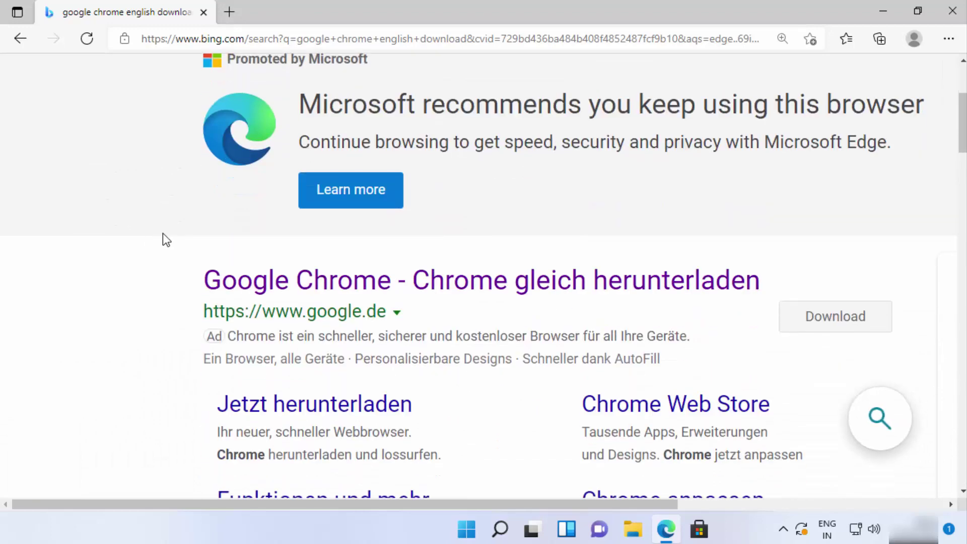
{"action": "scroll", "coordinate": [227, 302], "scroll_direction": "down", "scroll_amount": 5}
{"action": "scroll", "coordinate": [195, 301], "scroll_direction": "down", "scroll_amount": 3}
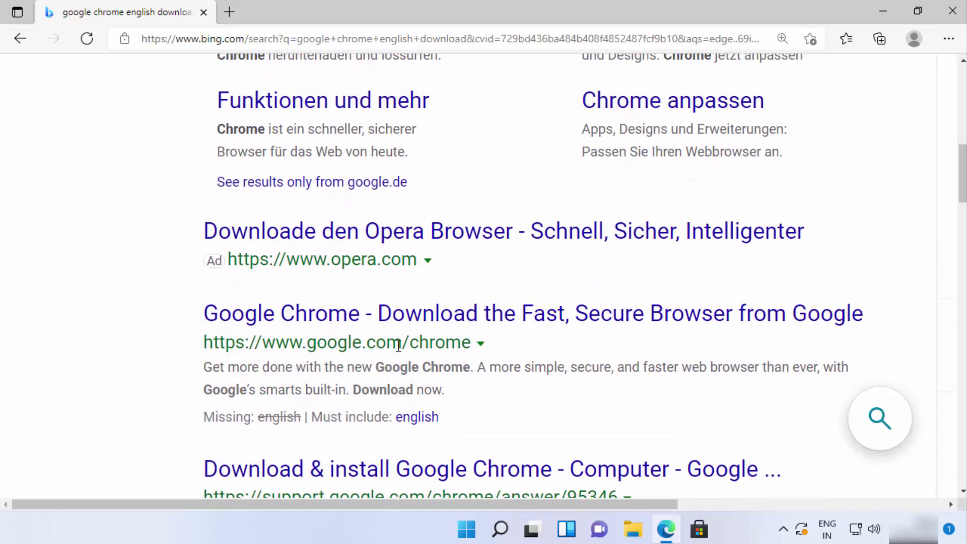
- Open the 'Google Chrome - Download the Fast, Secure Browser' result and check its English language setting
{"action": "left_click", "coordinate": [445, 328]}
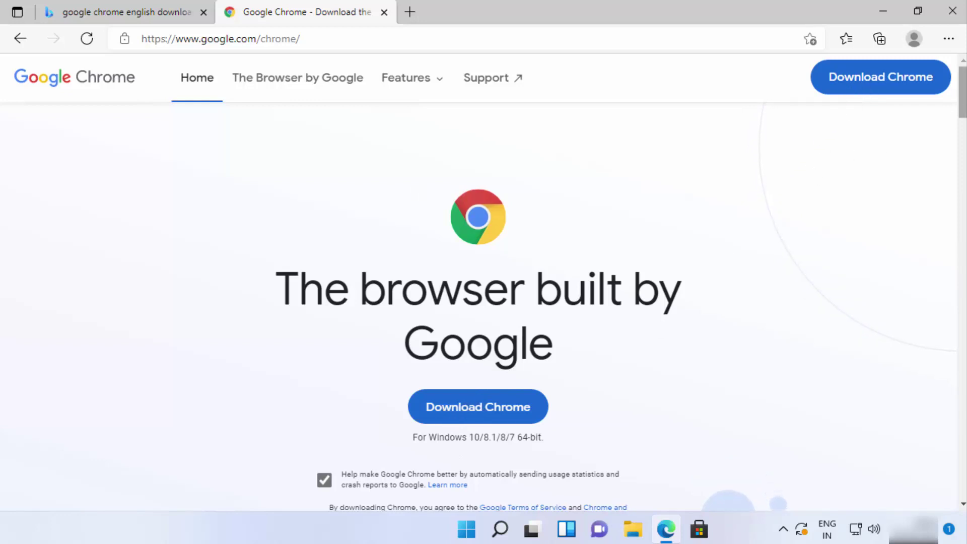
{"action": "left_click_drag", "start_coordinate": [963, 106], "coordinate": [961, 504]}
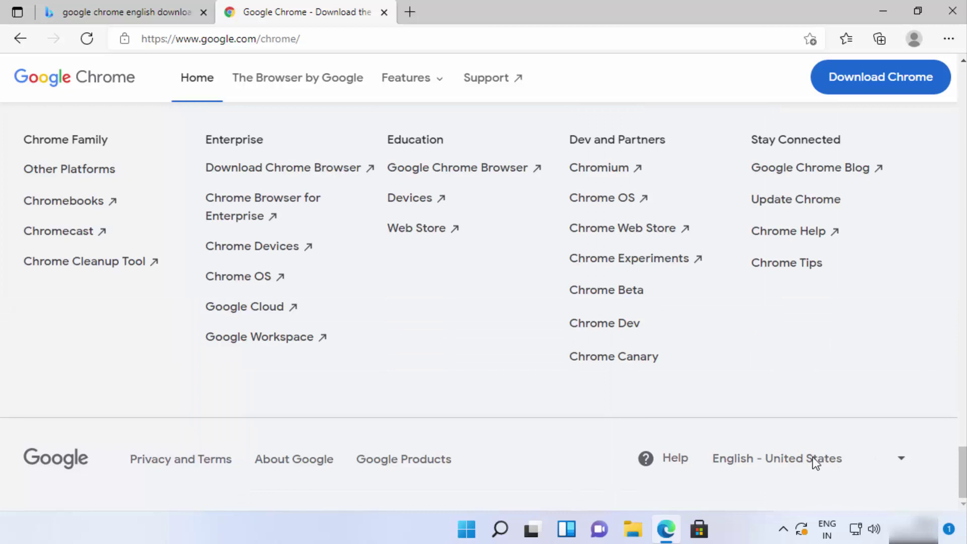
{"action": "left_click", "coordinate": [899, 457]}
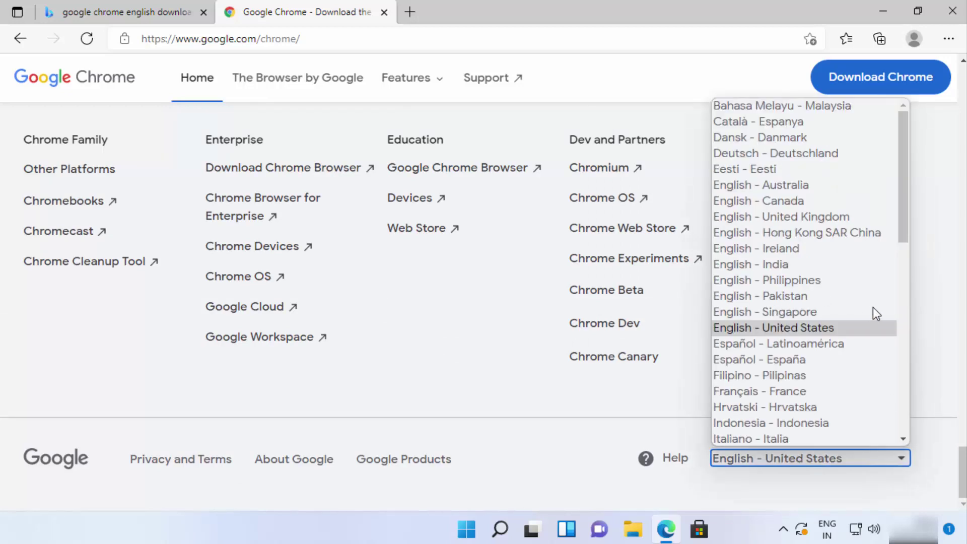
{"action": "left_click_drag", "start_coordinate": [960, 463], "coordinate": [943, 126]}
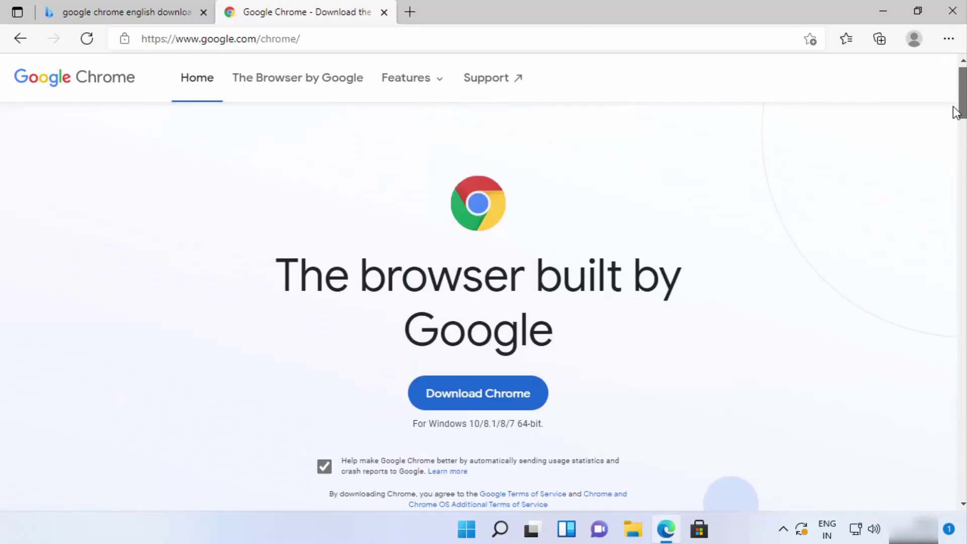
- Download ChromeSetup.exe, confirm it in the downloads list, and open File Explorer
{"action": "left_click", "coordinate": [481, 414]}
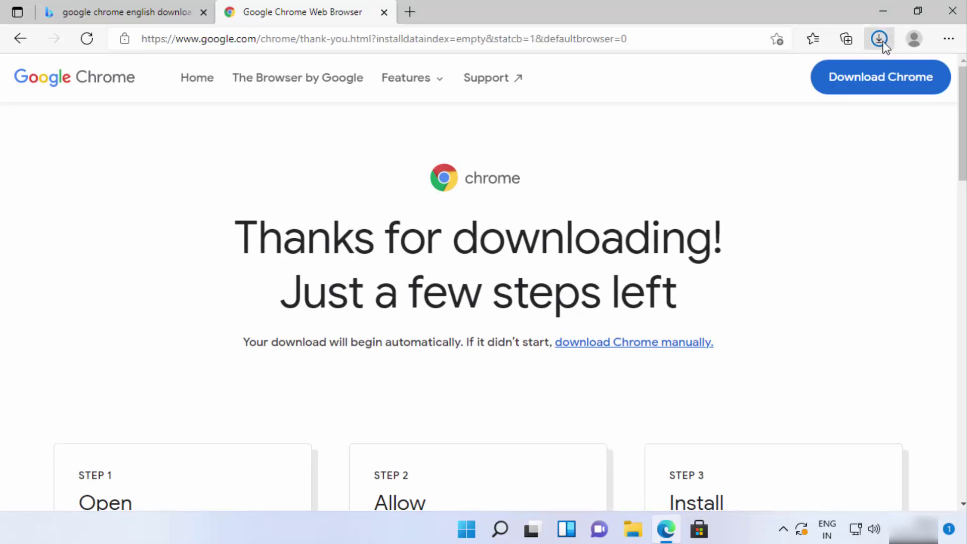
{"action": "left_click", "coordinate": [883, 41]}
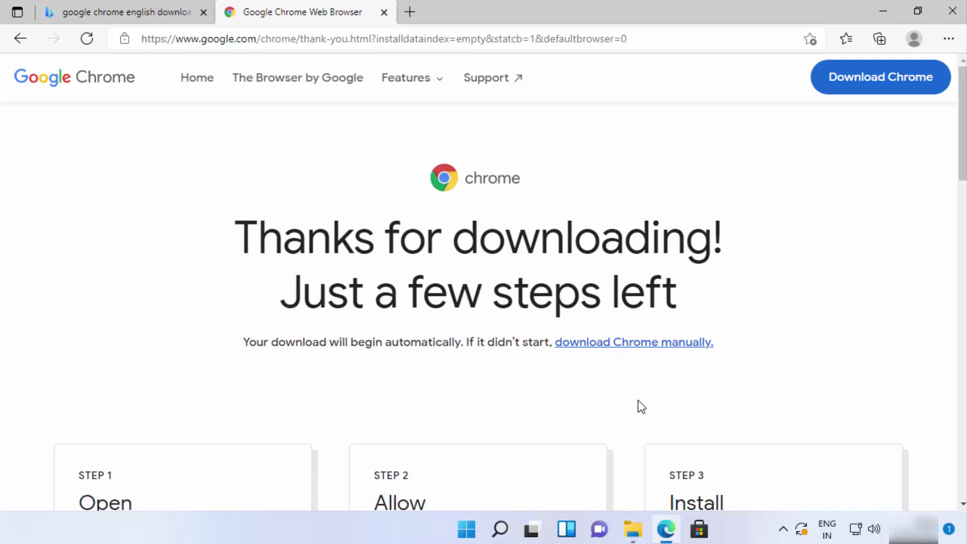
{"action": "left_click", "coordinate": [633, 528]}
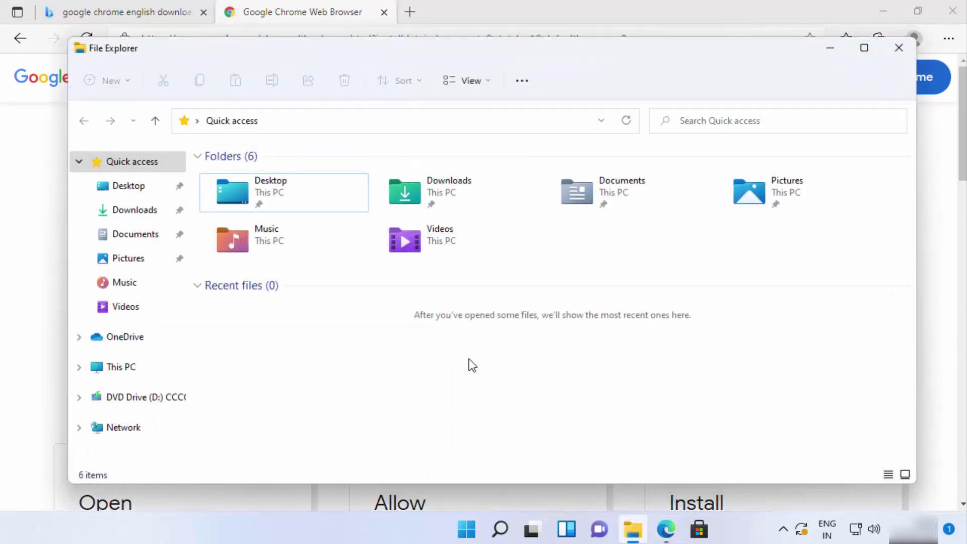
- Run ChromeSetup (1,311 KB) from the Downloads folder, then minimize Explorer and Edge
{"action": "left_click", "coordinate": [135, 212]}
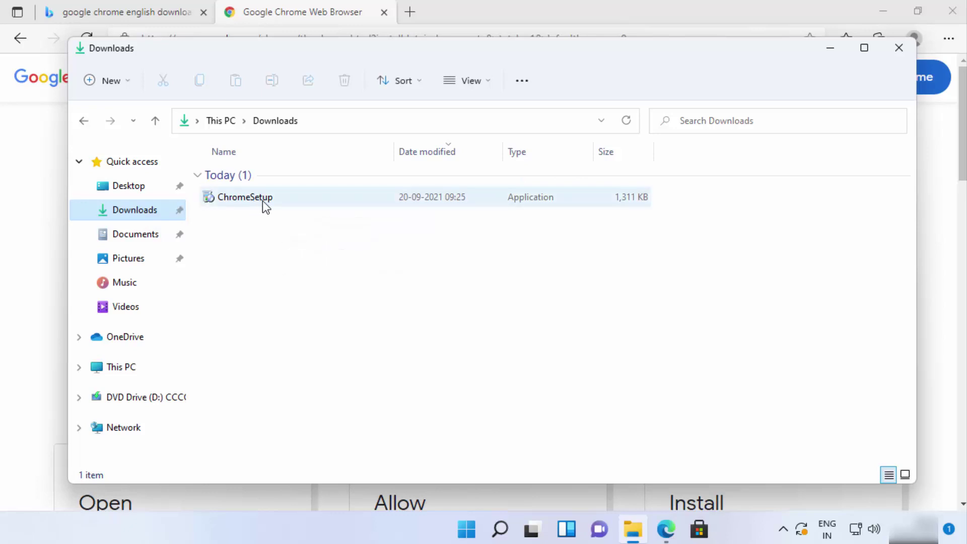
{"action": "left_click", "coordinate": [265, 197]}
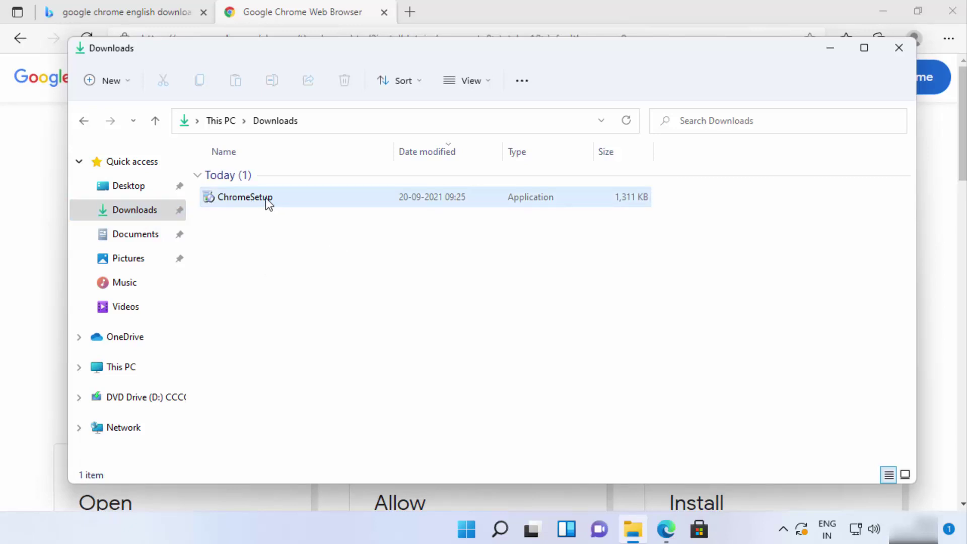
{"action": "double_click", "coordinate": [272, 202]}
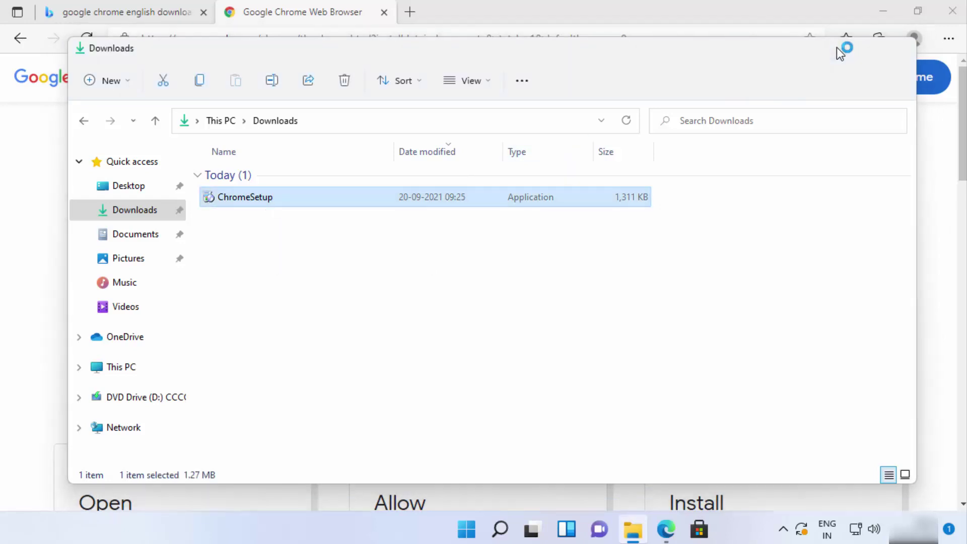
{"action": "left_click", "coordinate": [831, 48]}
{"action": "left_click", "coordinate": [876, 12]}
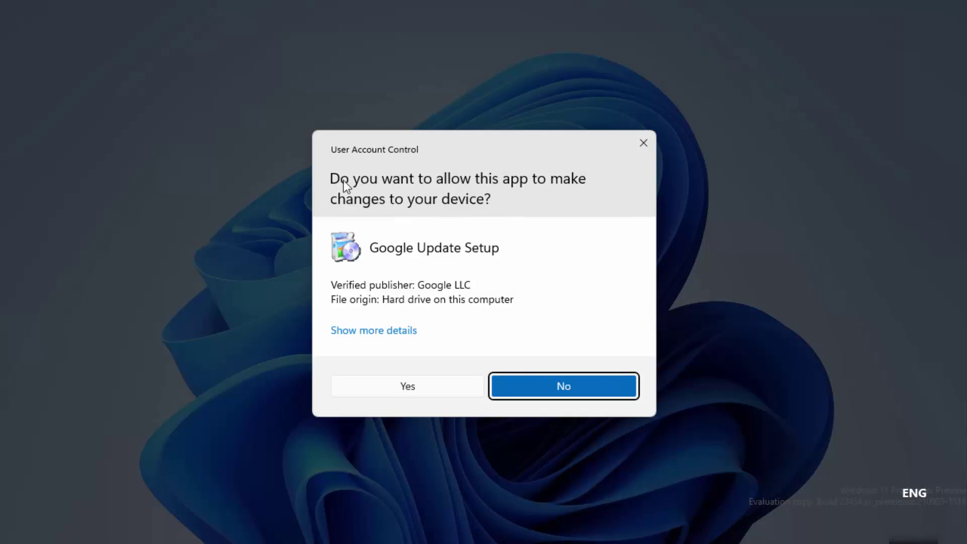
- Approve the User Account Control prompt so Google Update Setup installs Chrome
{"action": "left_click", "coordinate": [415, 384]}
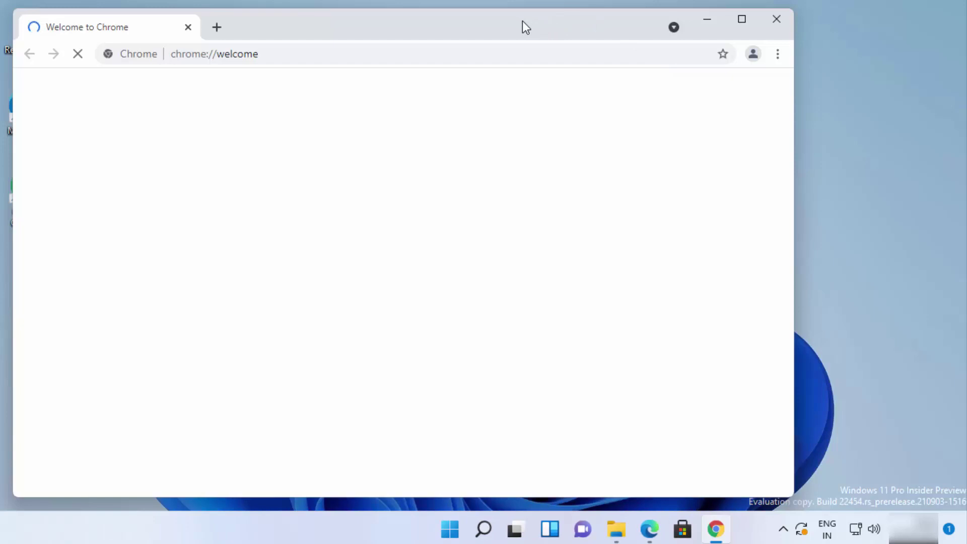
- Close Chrome's welcome window and relaunch Chrome from its desktop shortcut to a New Tab
{"action": "left_click_drag", "start_coordinate": [521, 20], "coordinate": [591, 22]}
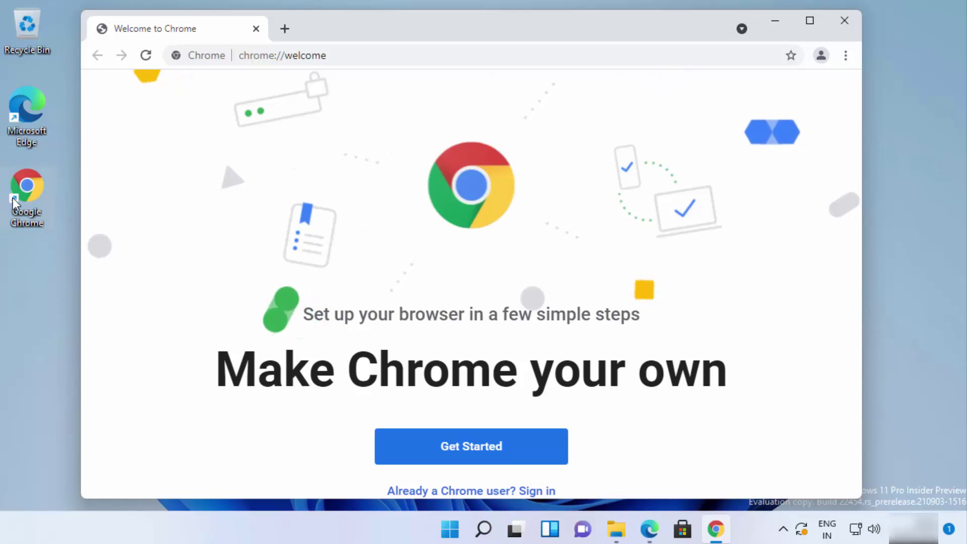
{"action": "double_click", "coordinate": [38, 208]}
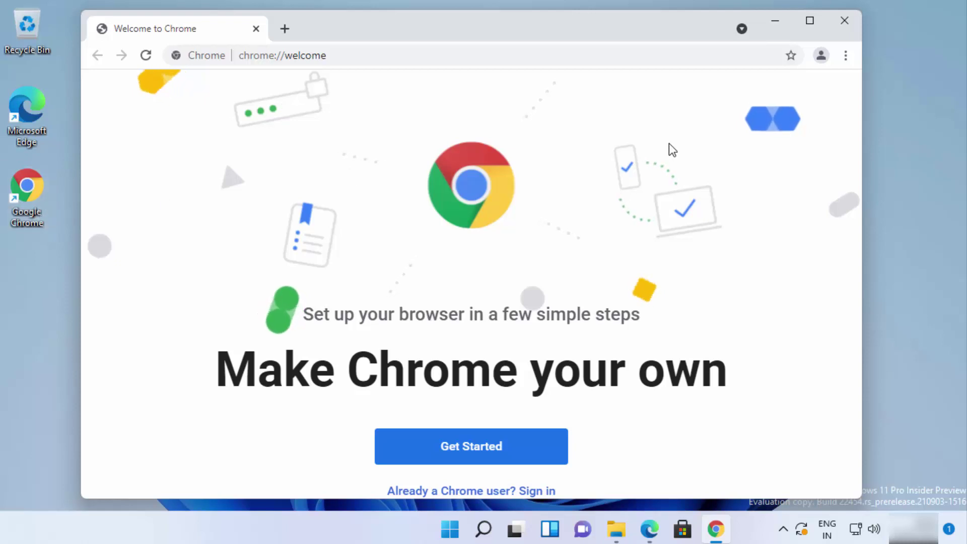
{"action": "left_click", "coordinate": [848, 22]}
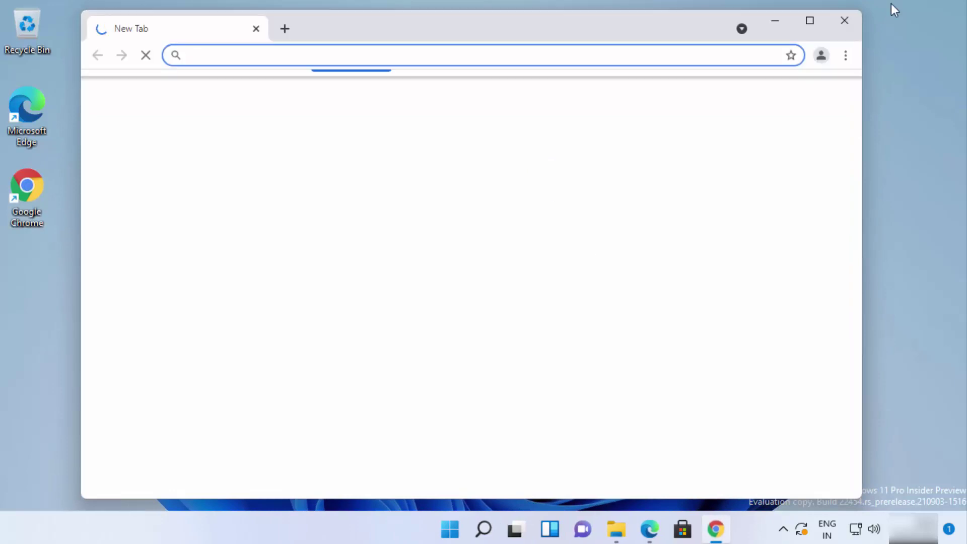
- Maximize the Chrome window and pin Chrome to the taskbar via its taskbar icon menu
{"action": "left_click", "coordinate": [811, 20]}
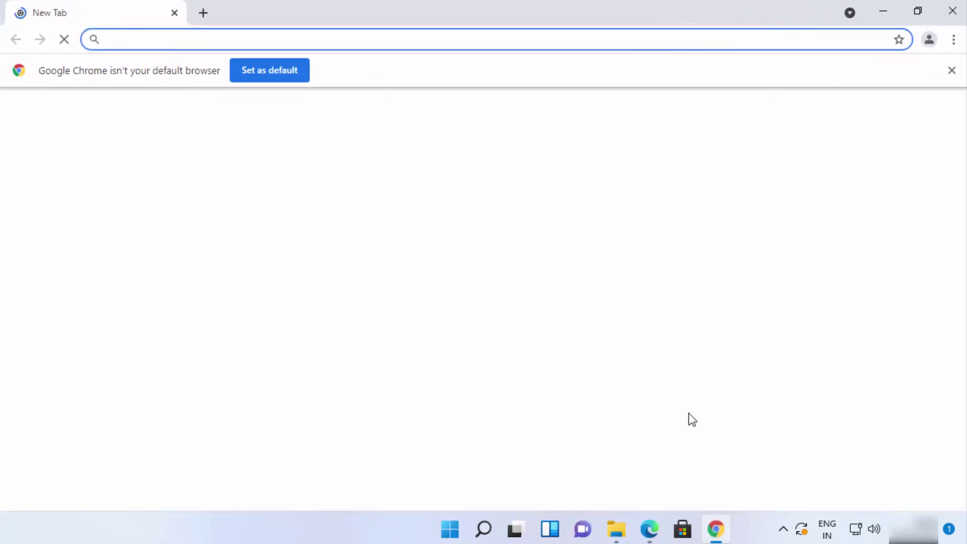
{"action": "right_click", "coordinate": [716, 530]}
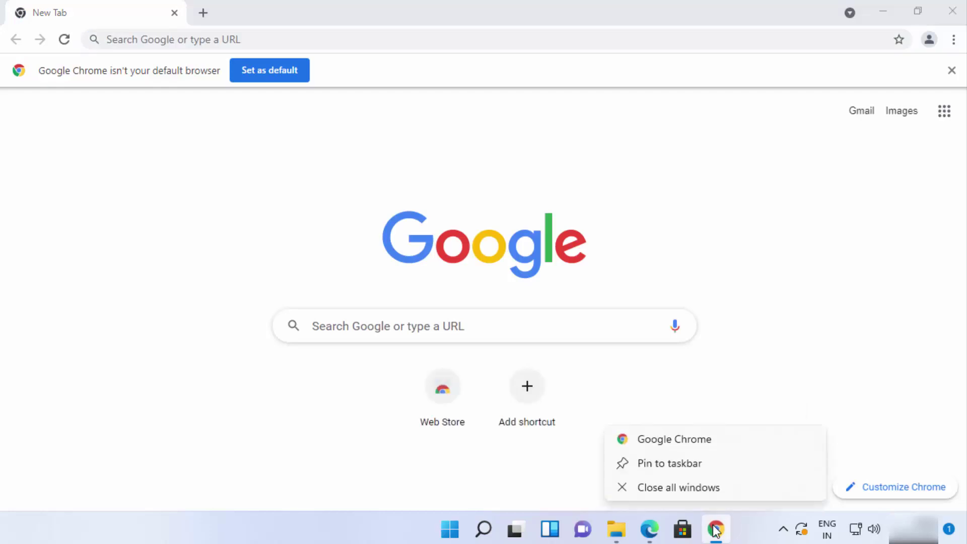
{"action": "left_click", "coordinate": [677, 464]}
{"action": "mouse_move", "coordinate": [725, 524]}
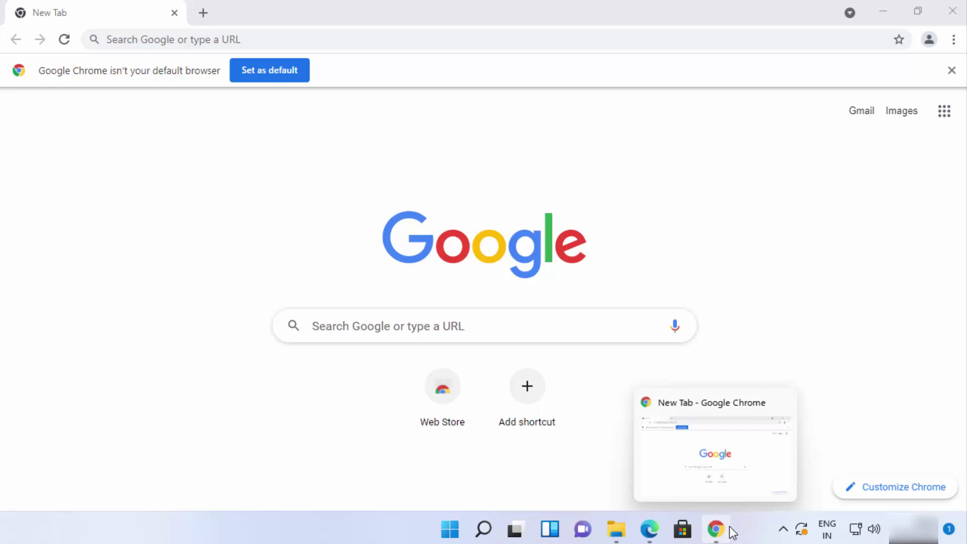
- Reopen Chrome from the pinned taskbar icon and choose 'Set as default' on the default-browser notice
{"action": "left_click", "coordinate": [951, 11]}
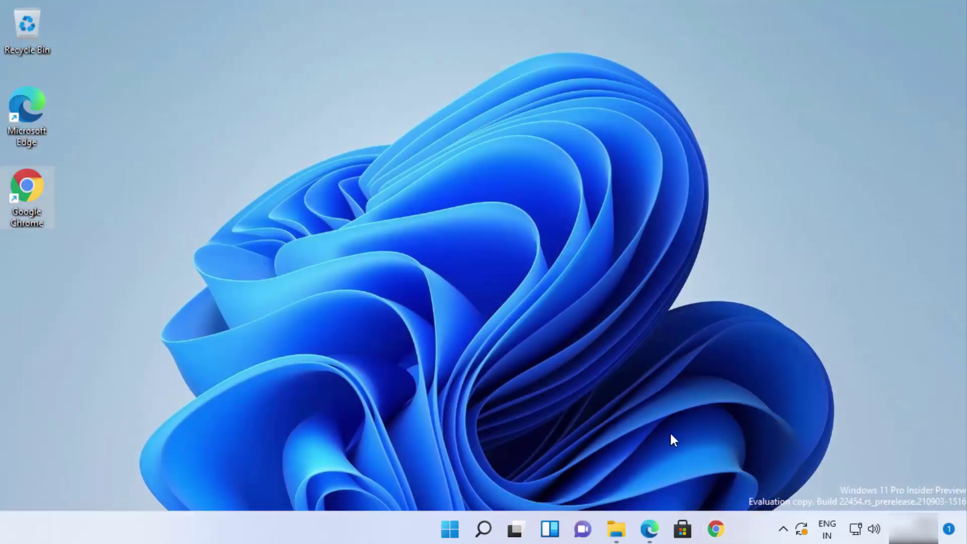
{"action": "left_click", "coordinate": [714, 534]}
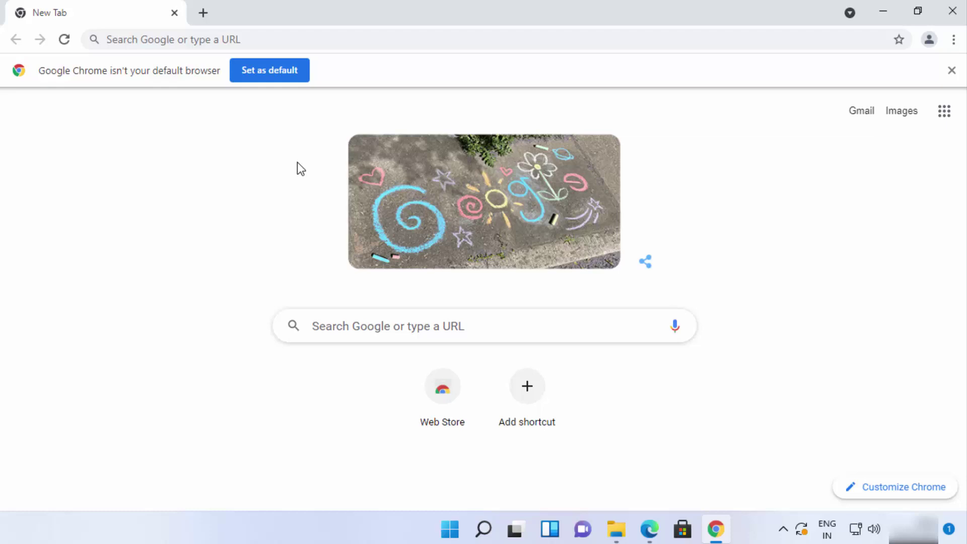
{"action": "key", "text": "super+d"}
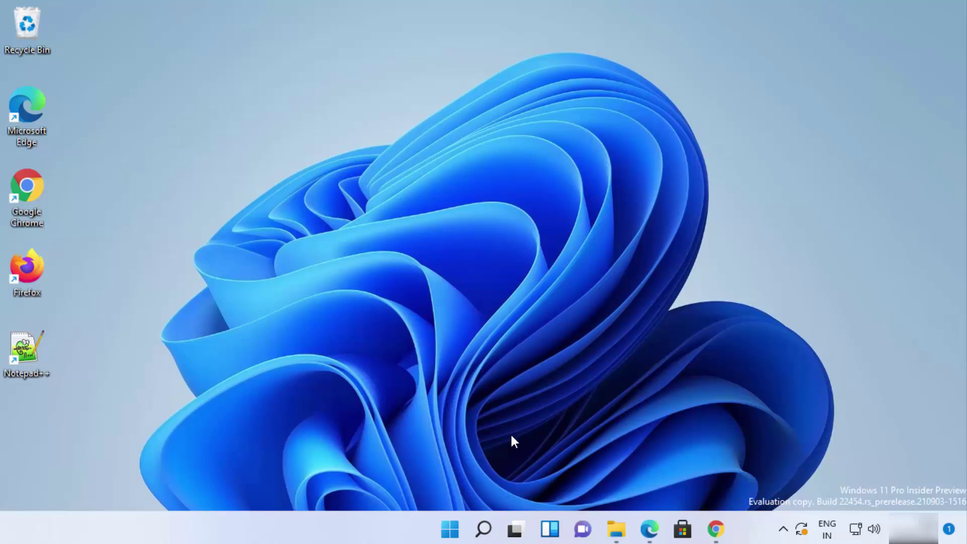
{"action": "key", "text": "super+d"}
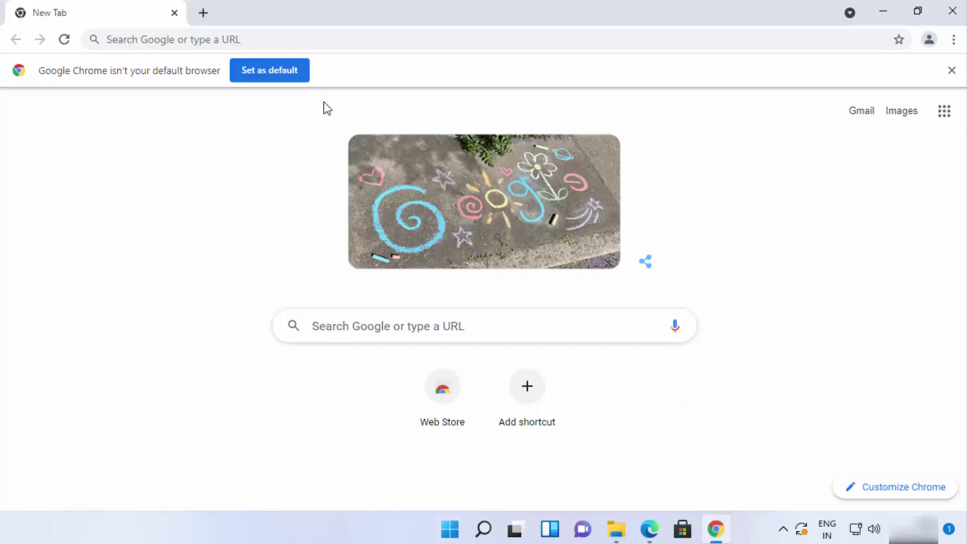
{"action": "left_click", "coordinate": [265, 71]}
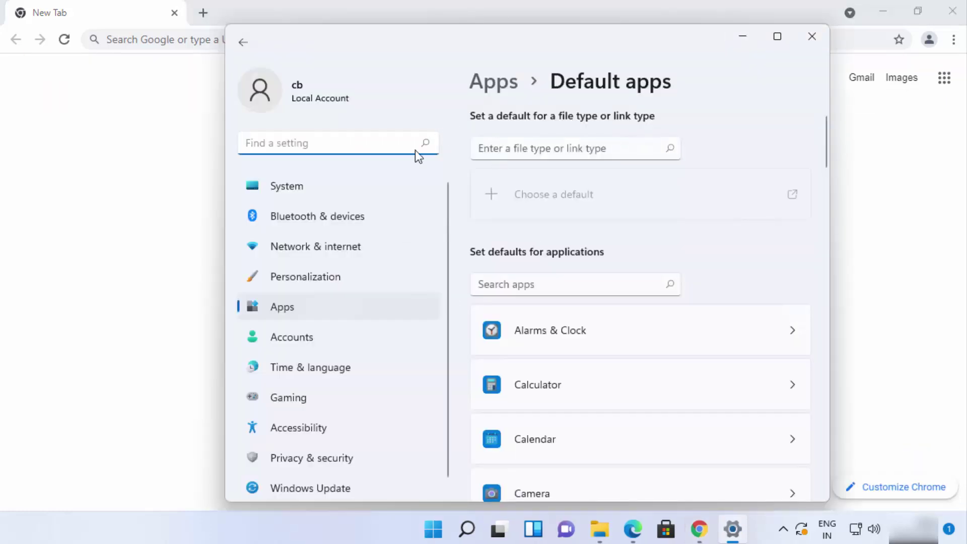
- Maximize the Default apps page and search the app list for 'goo' to show Google Chrome
{"action": "key", "text": "super+Up"}
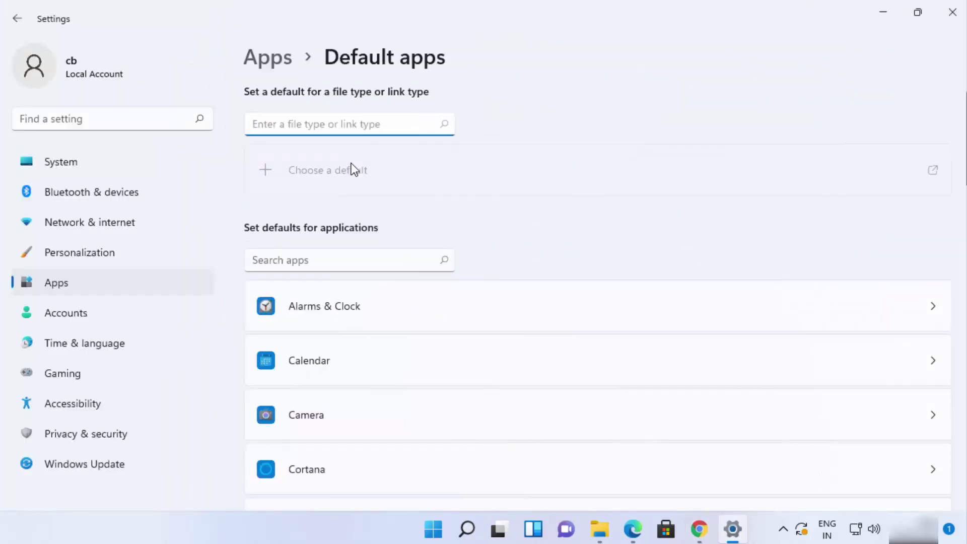
{"action": "left_click", "coordinate": [314, 257]}
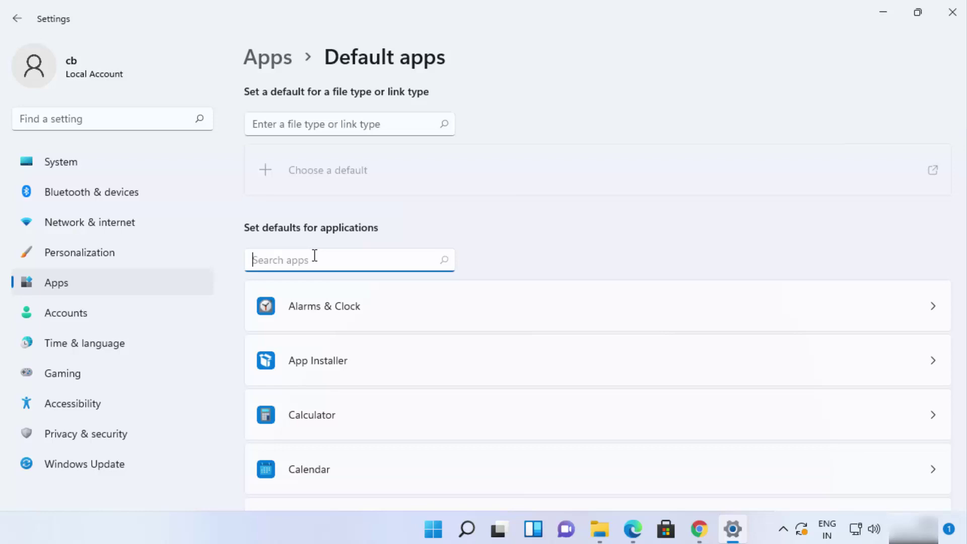
{"action": "type", "text": "goo"}
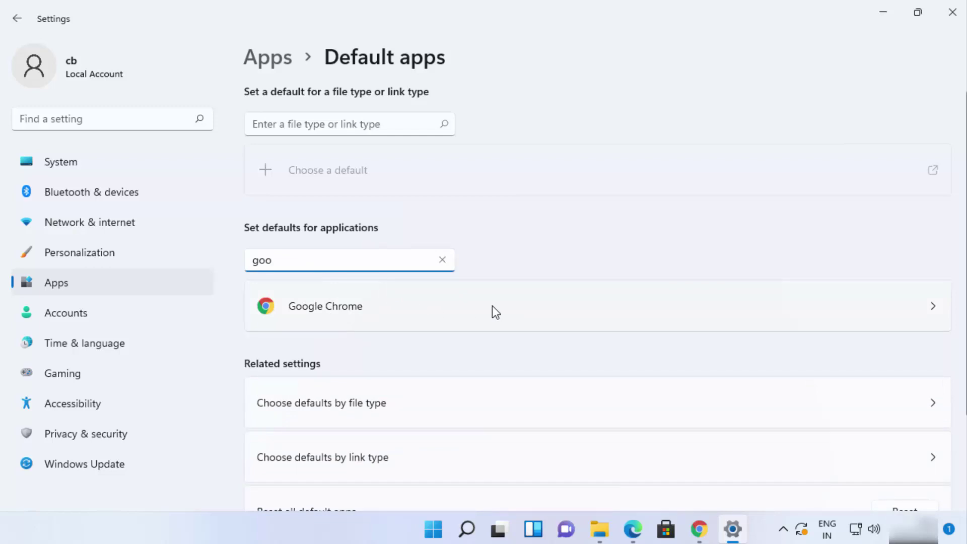
- In Google Chrome's defaults, switch the .pdf file type from Microsoft Edge to Google Chrome
{"action": "left_click", "coordinate": [932, 307]}
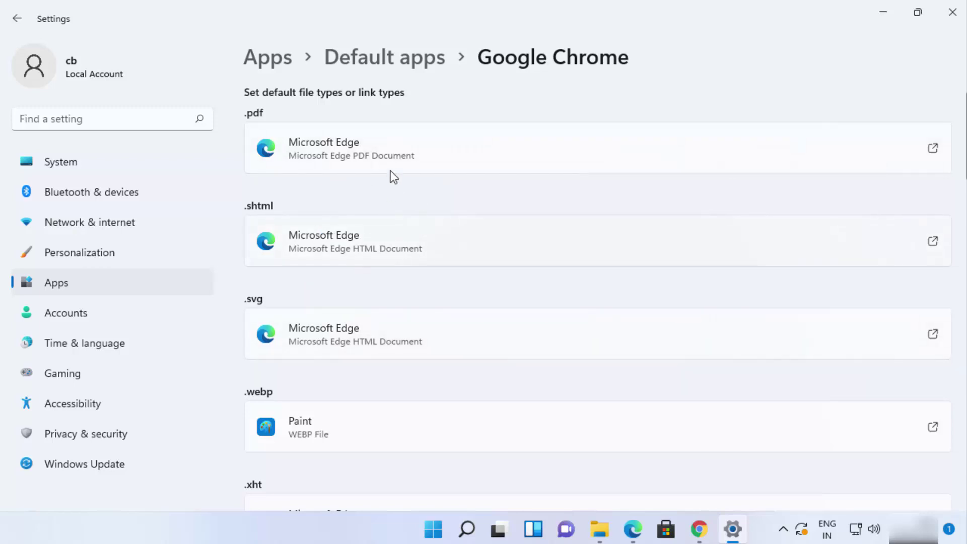
{"action": "left_click", "coordinate": [332, 146]}
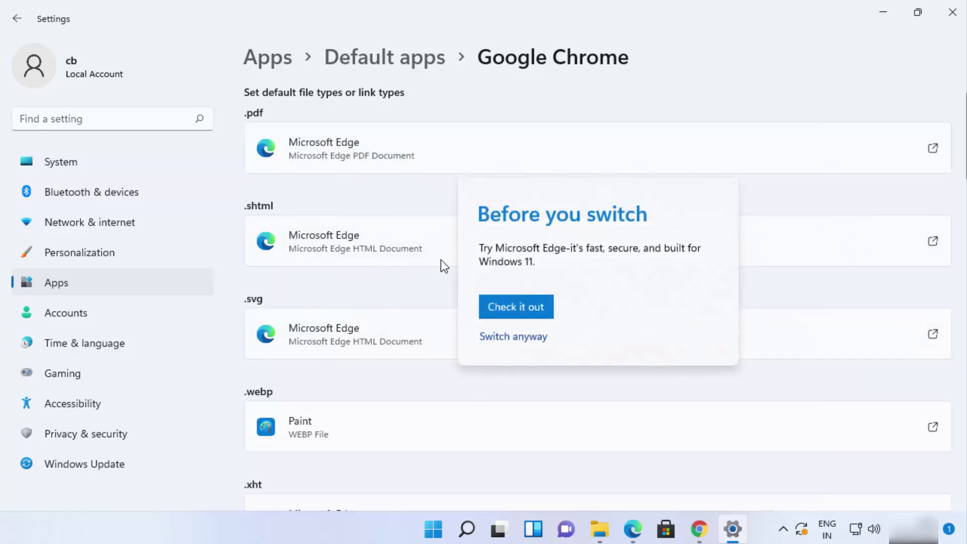
{"action": "left_click", "coordinate": [501, 338]}
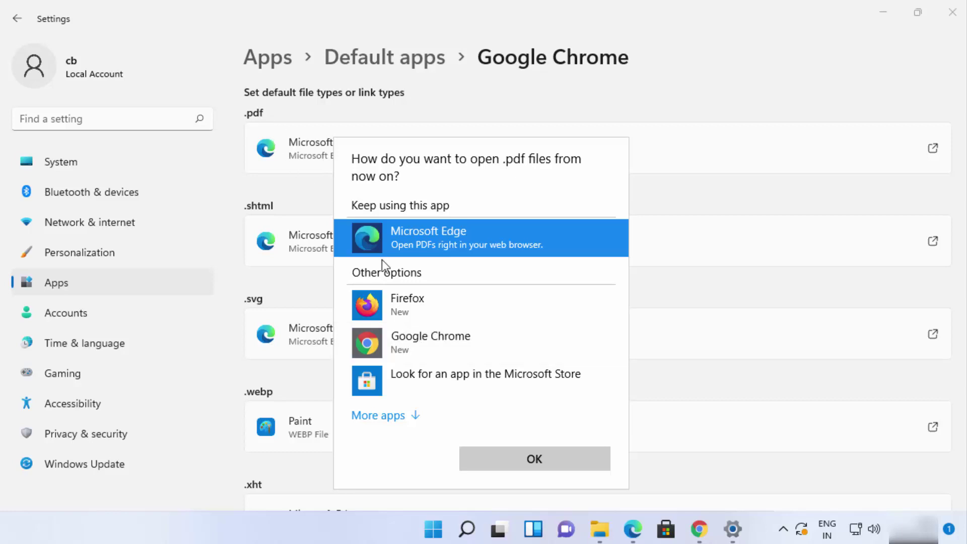
{"action": "left_click", "coordinate": [407, 345]}
{"action": "left_click", "coordinate": [531, 455]}
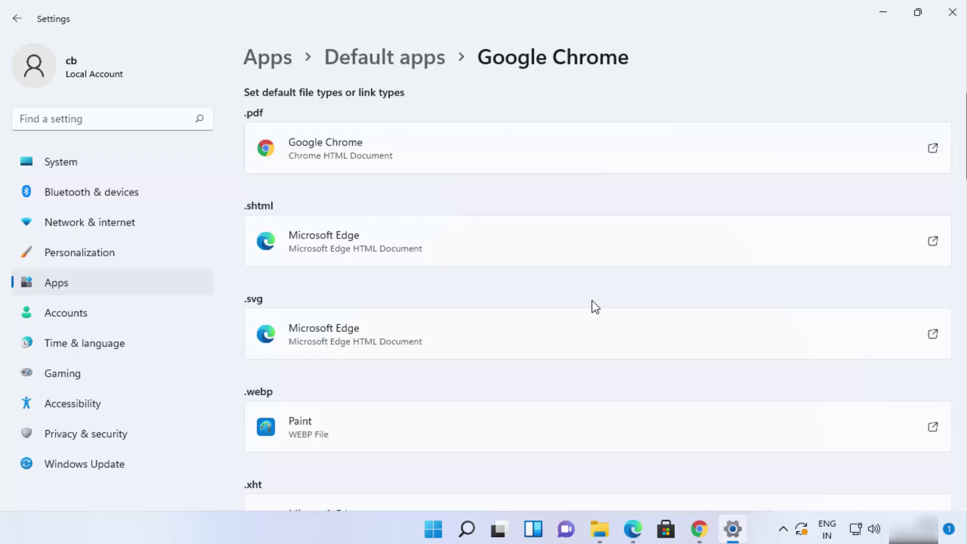
- Set Google Chrome as the default app for .shtml files
{"action": "left_click", "coordinate": [334, 240]}
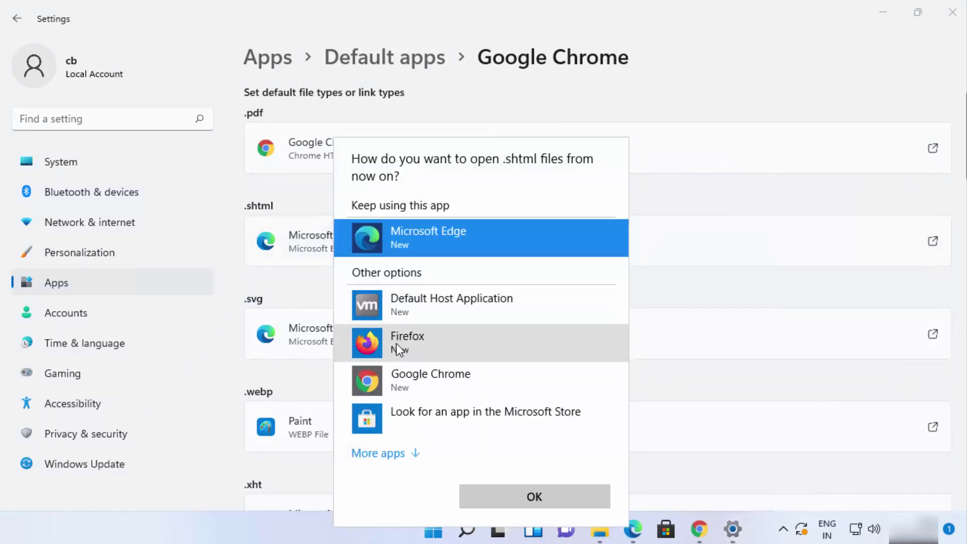
{"action": "left_click", "coordinate": [398, 376]}
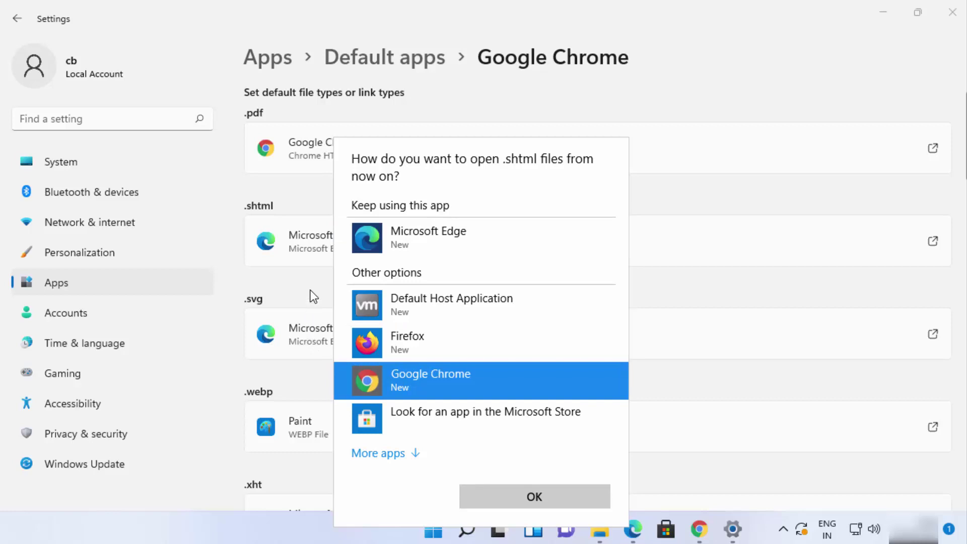
{"action": "left_click", "coordinate": [519, 496]}
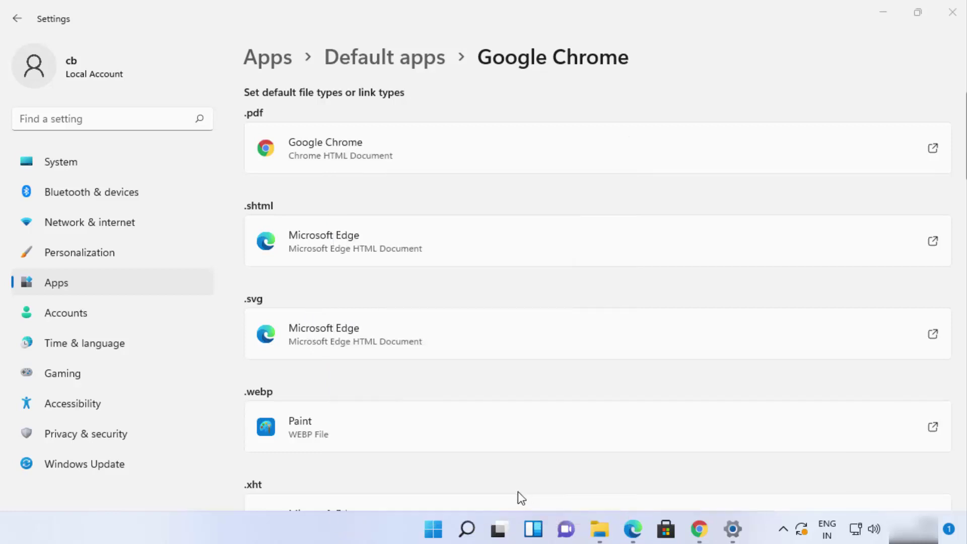
- Set Firefox as the default app for .svg files
{"action": "left_click", "coordinate": [354, 334]}
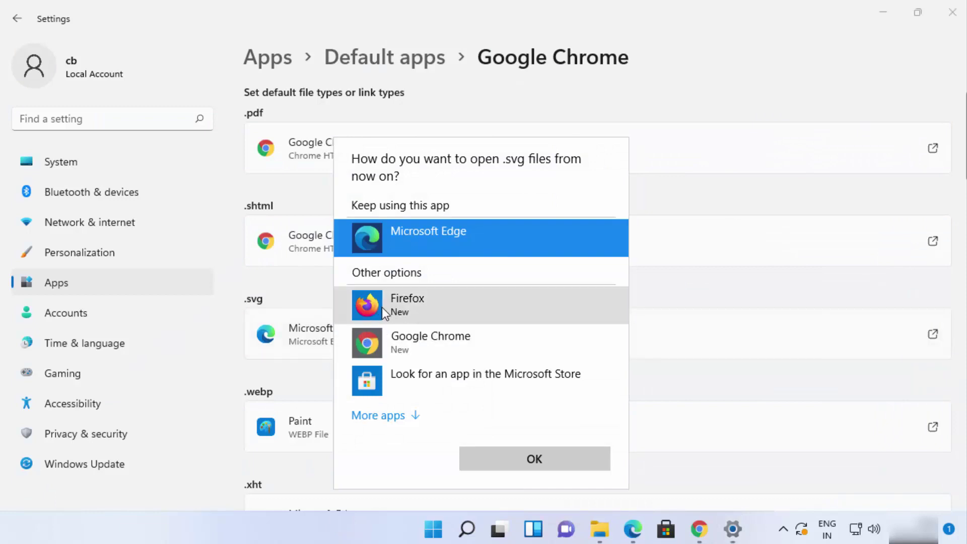
{"action": "left_click", "coordinate": [409, 305]}
{"action": "left_click", "coordinate": [517, 453]}
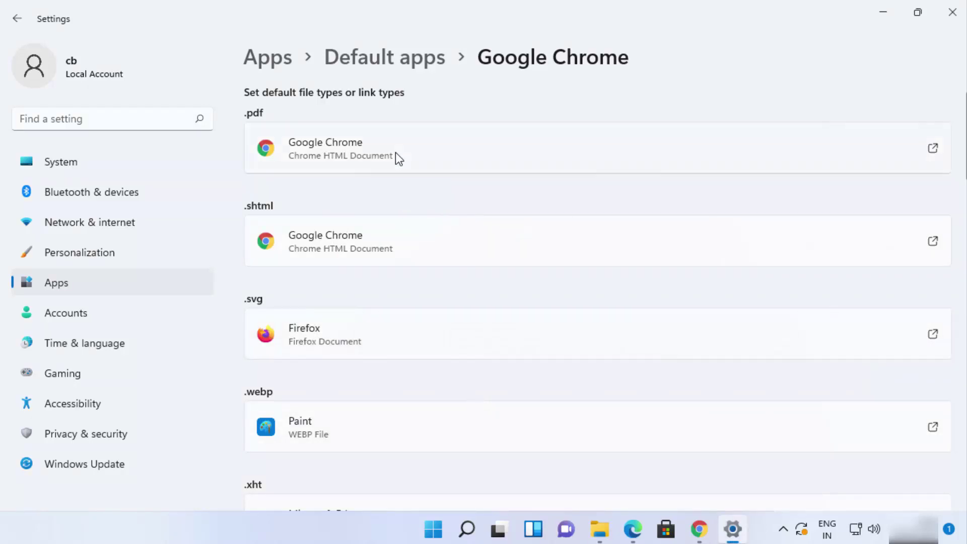
- Close Windows Settings, leaving Chrome's New Tab page in front
{"action": "scroll", "coordinate": [356, 179], "scroll_direction": "down", "scroll_amount": 4}
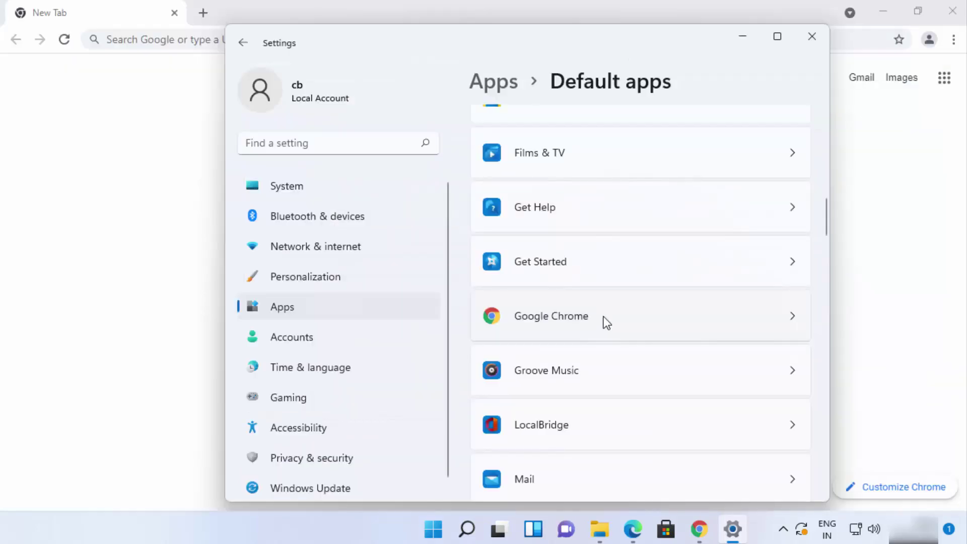
{"action": "left_click", "coordinate": [141, 117]}
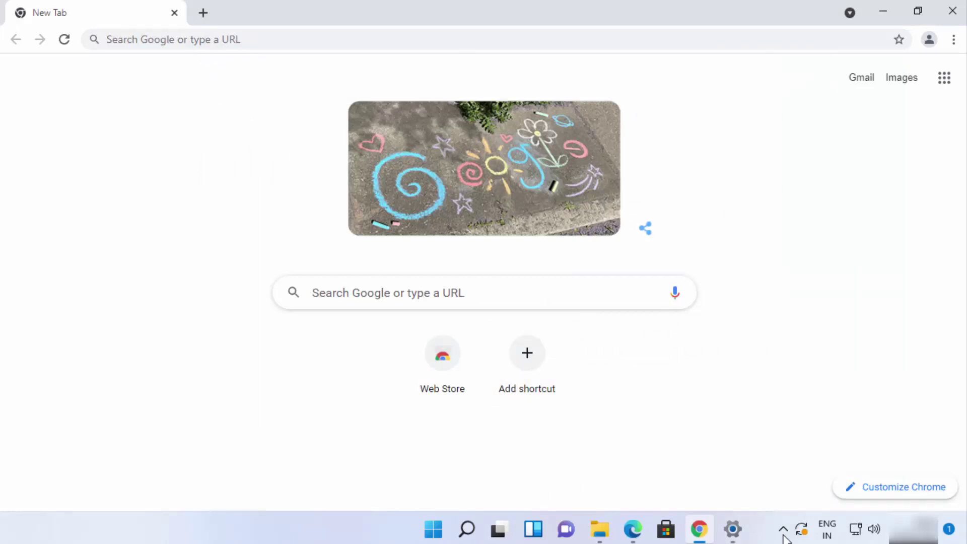
{"action": "left_click", "coordinate": [732, 531]}
{"action": "left_click", "coordinate": [812, 34]}
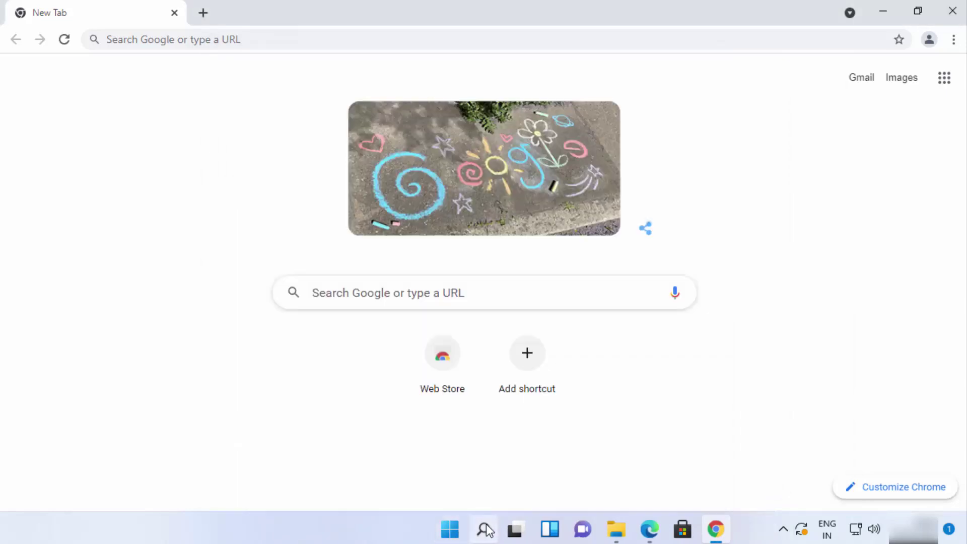
{"action": "left_click", "coordinate": [483, 529]}
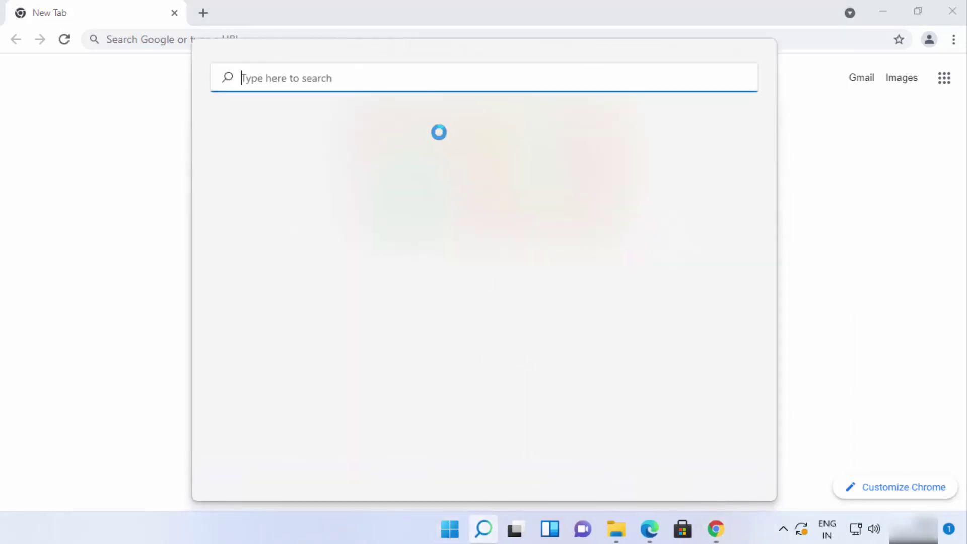
{"action": "type", "text": "se"}
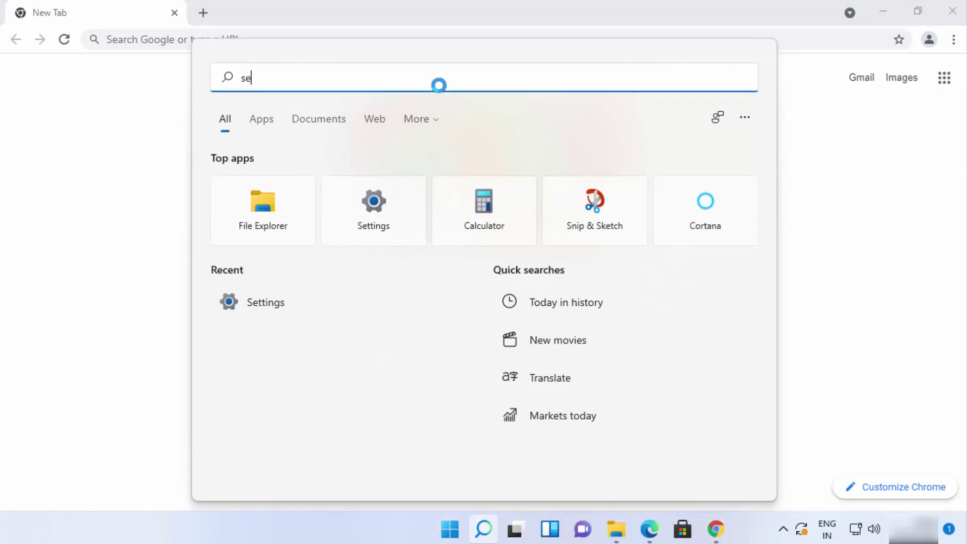
{"action": "type", "text": "ttings"}
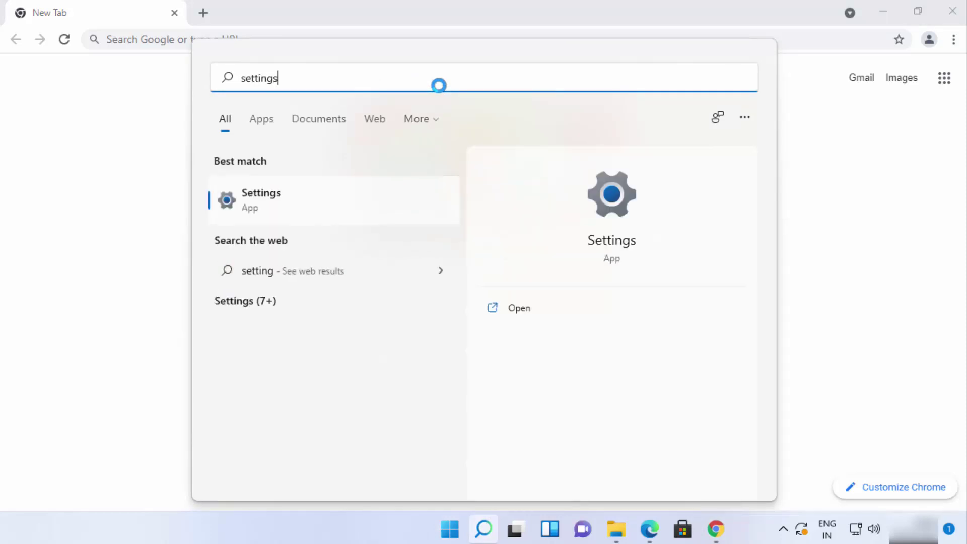
{"action": "left_click", "coordinate": [342, 200]}
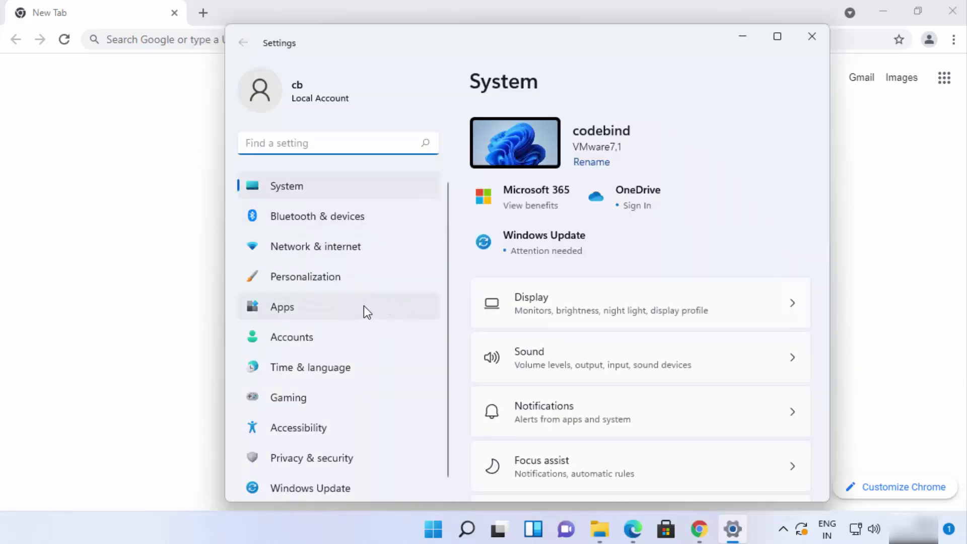
{"action": "left_click", "coordinate": [315, 306]}
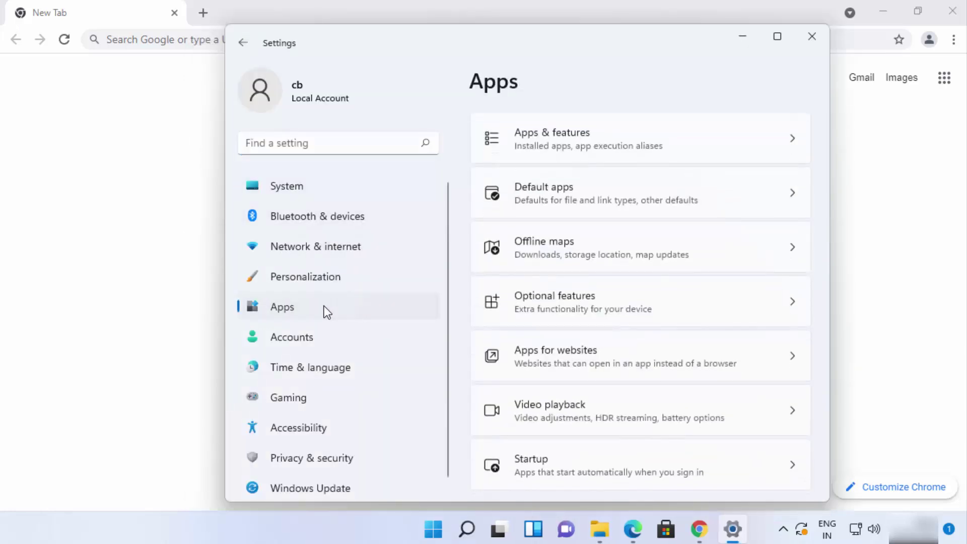
{"action": "left_click", "coordinate": [583, 206]}
{"action": "scroll", "coordinate": [603, 251], "scroll_direction": "down", "scroll_amount": 1}
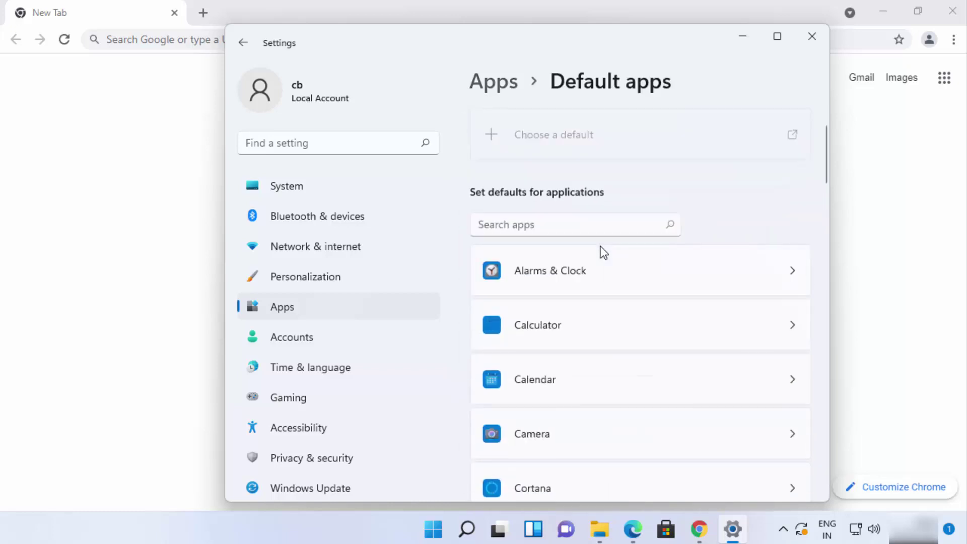
{"action": "left_click", "coordinate": [601, 232]}
{"action": "scroll", "coordinate": [622, 256], "scroll_direction": "down", "scroll_amount": 10}
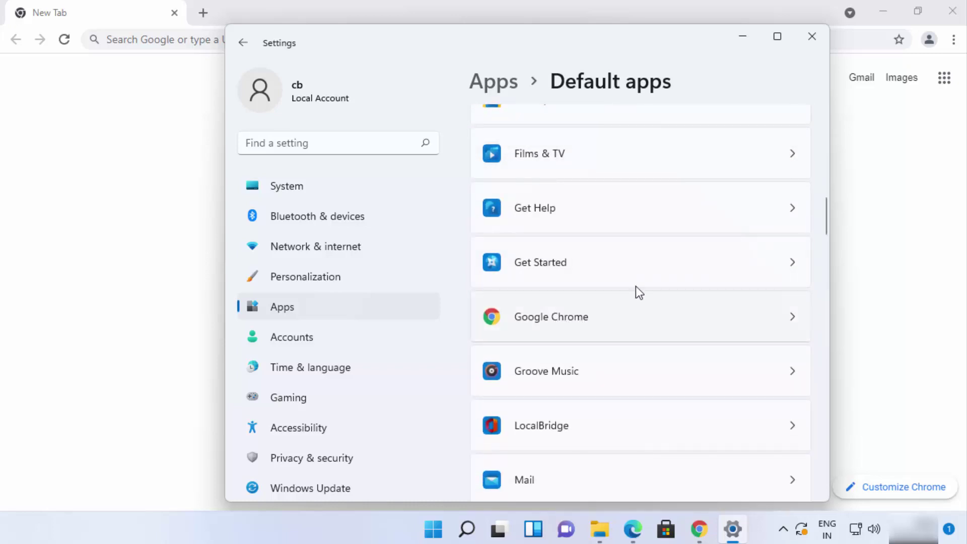
{"action": "left_click", "coordinate": [812, 39]}
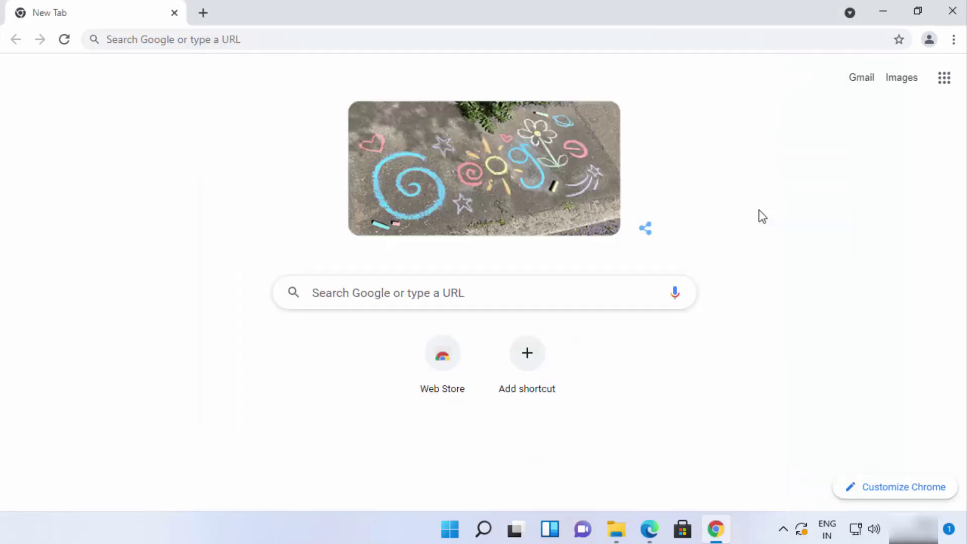